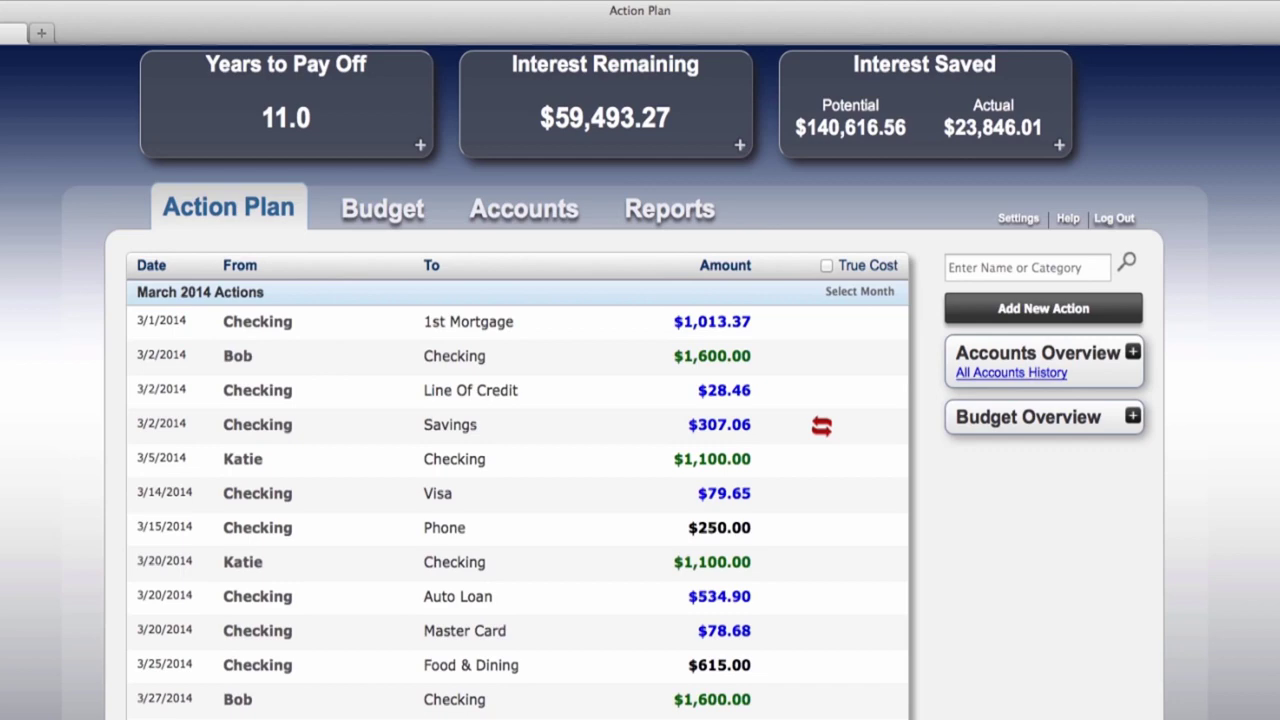
Step: Execute the 3/1 1st Mortgage payment and 3/2 $1,600 deposit together, then view the Checking account history
scroll(640, 400, down, 10)
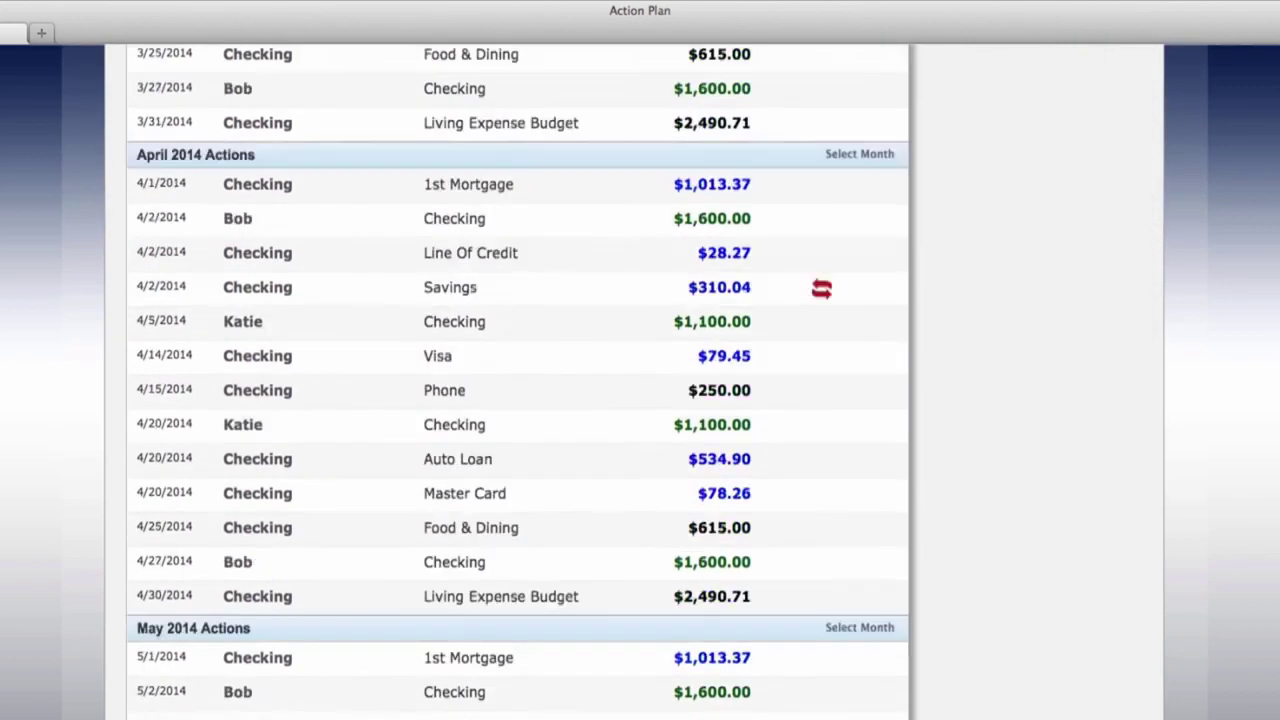
scroll(517, 382, up, 15)
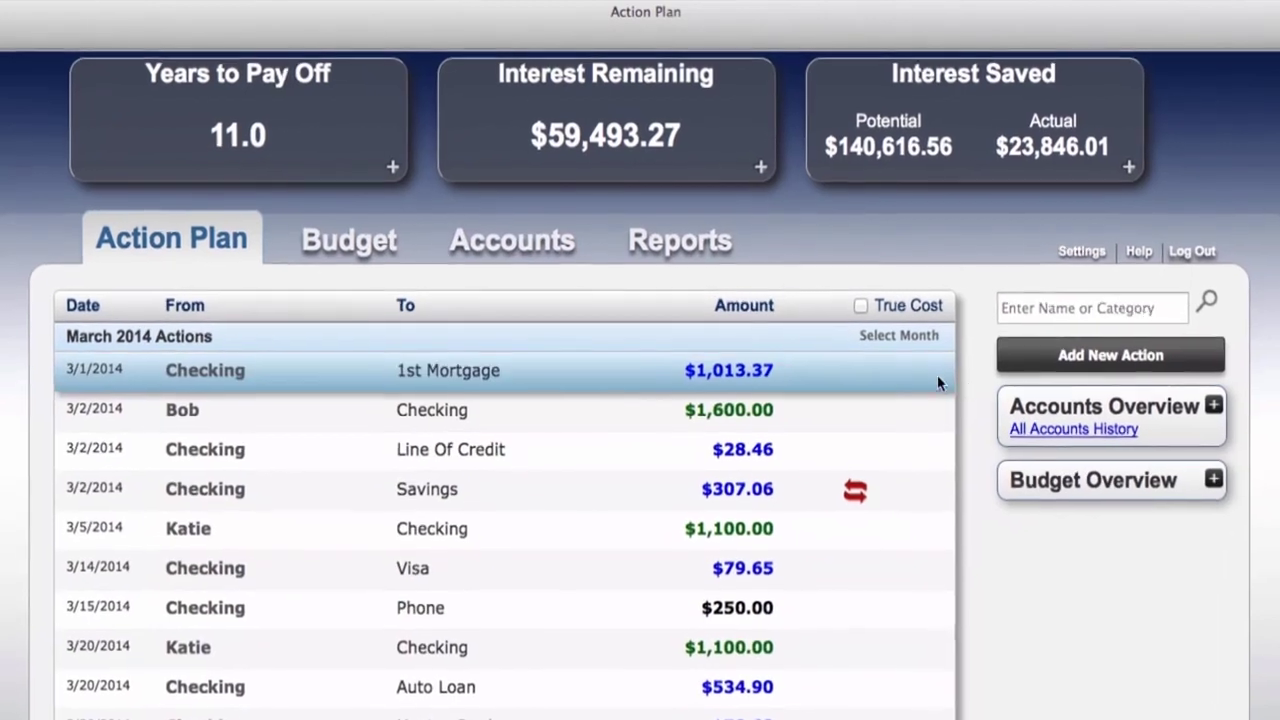
click(862, 378)
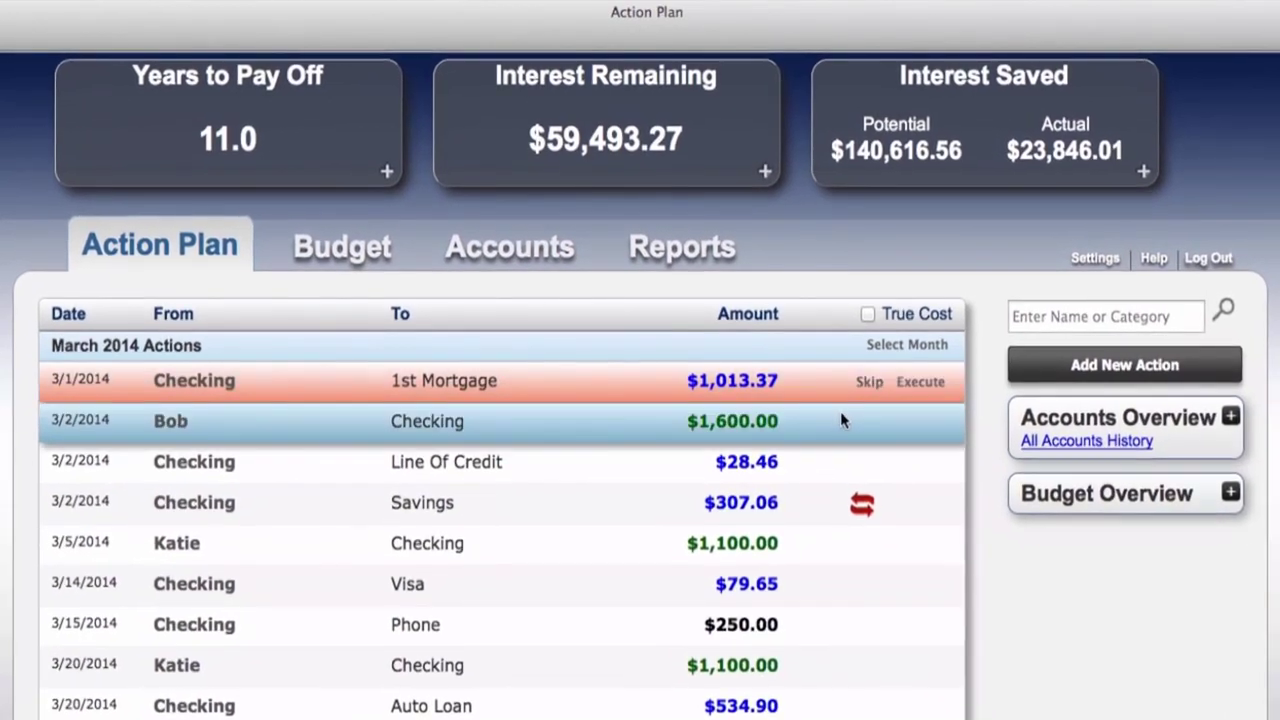
click(828, 413)
click(871, 395)
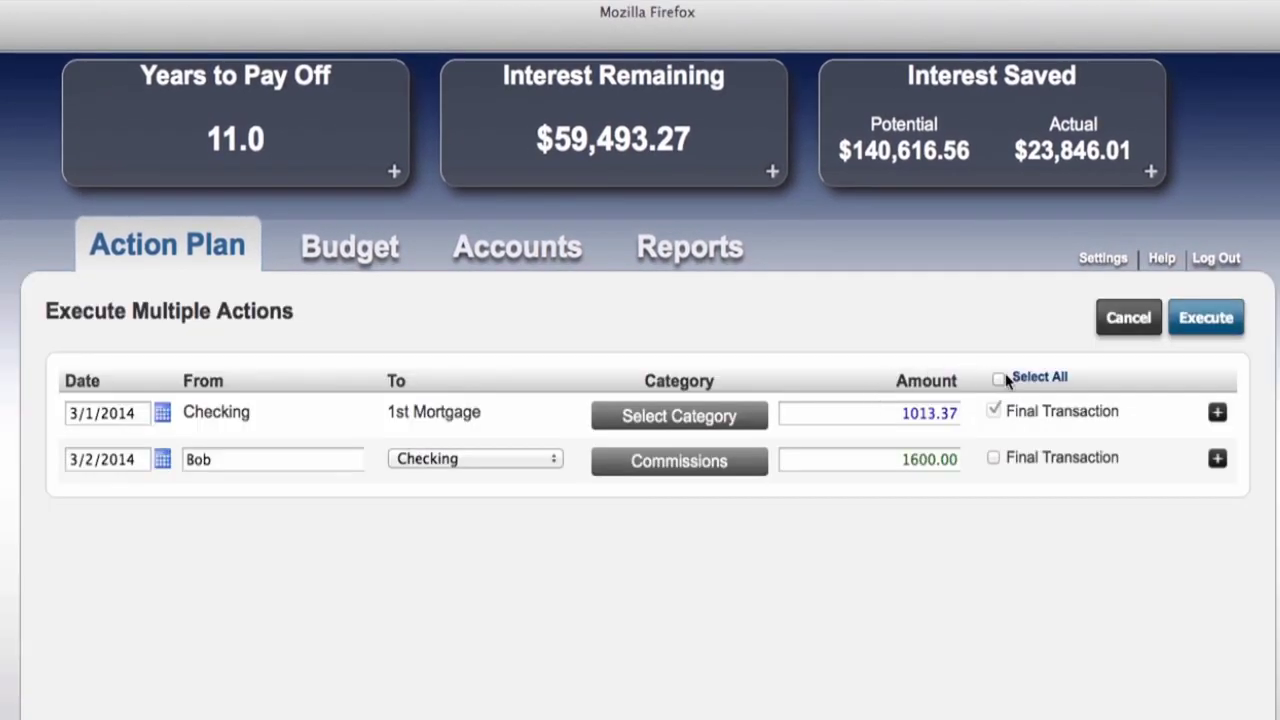
click(1208, 317)
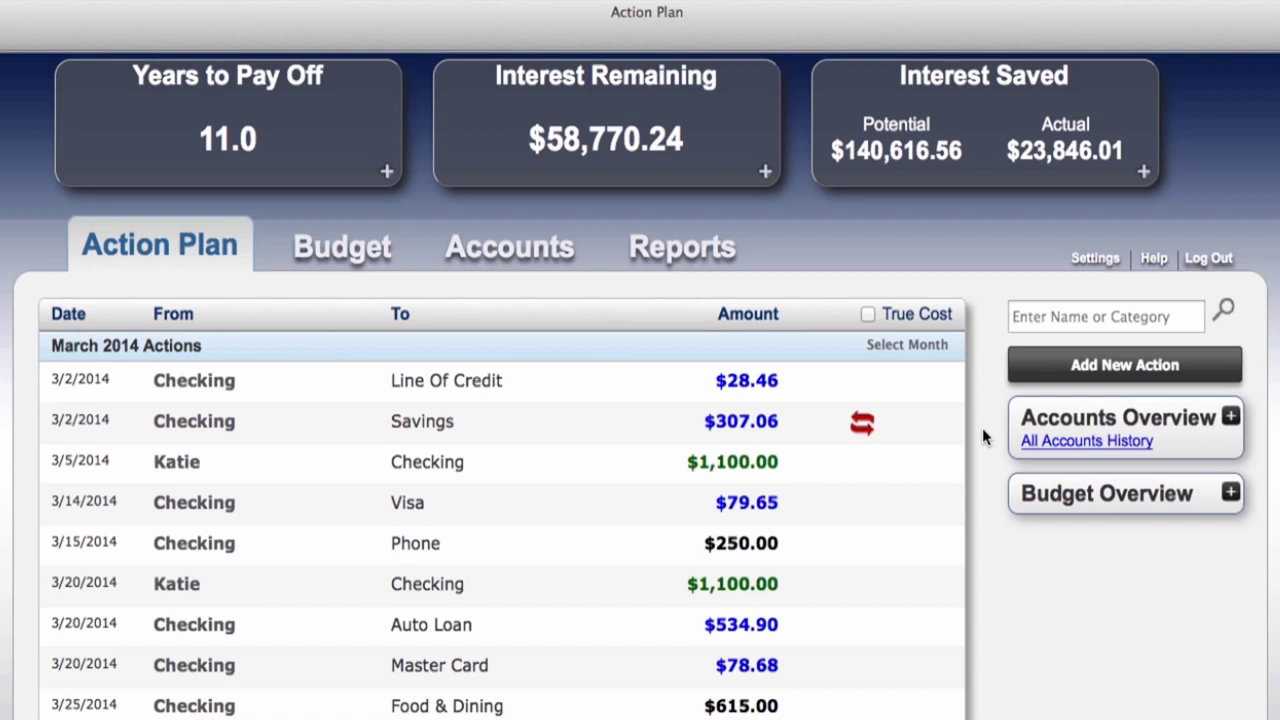
click(1043, 441)
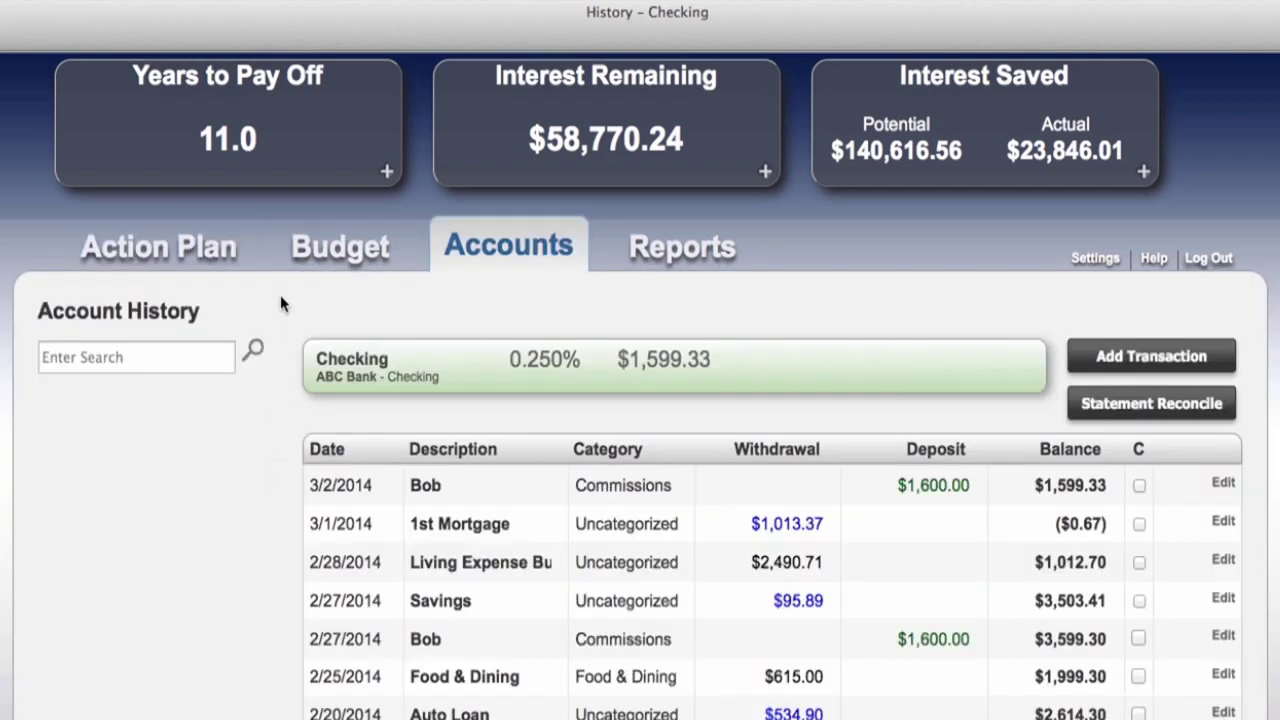
click(162, 268)
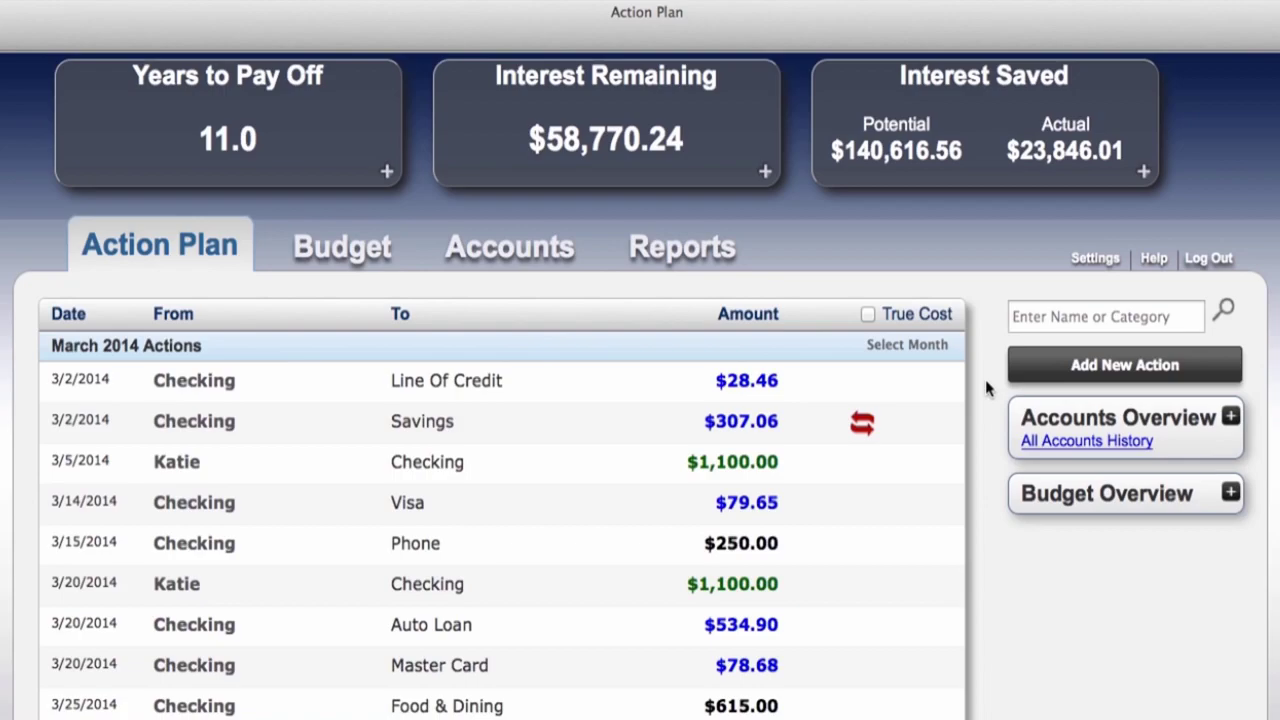
Step: Add a $5,000 tax refund deposit into Savings dated 3/1/2014, filed under Taxes
click(1025, 367)
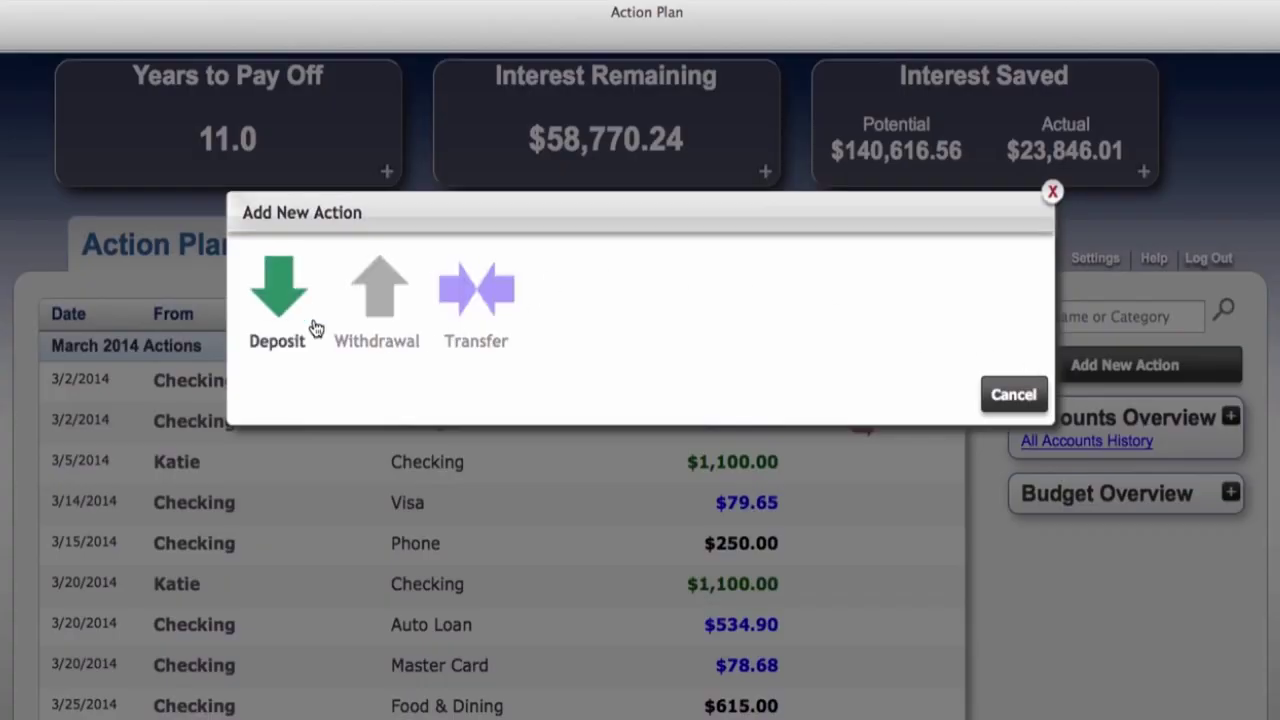
click(280, 317)
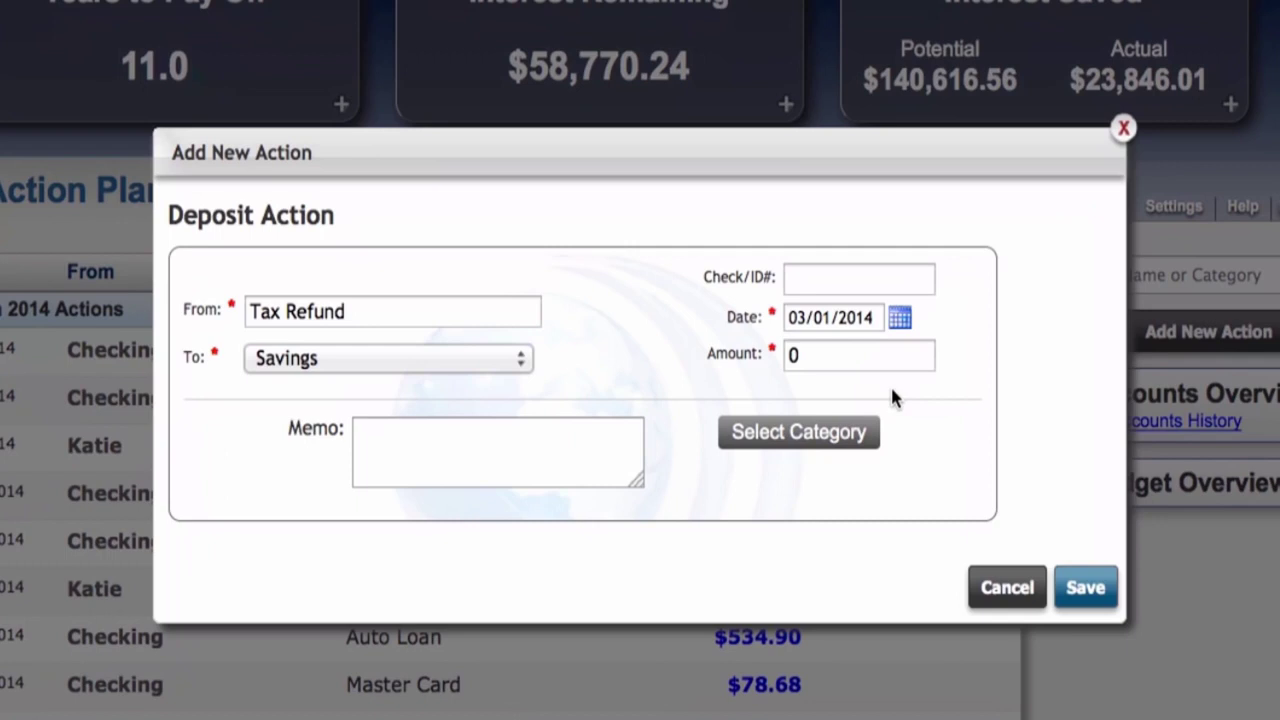
click(785, 358)
text(5000)
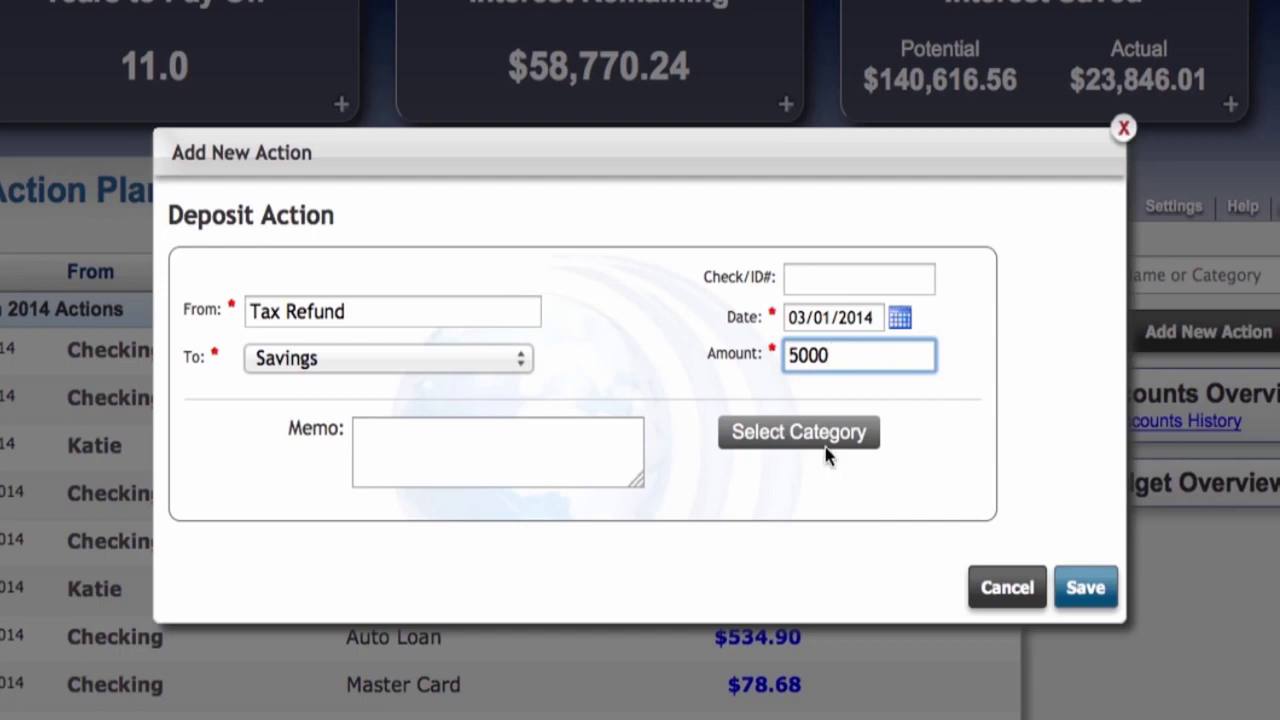
click(822, 442)
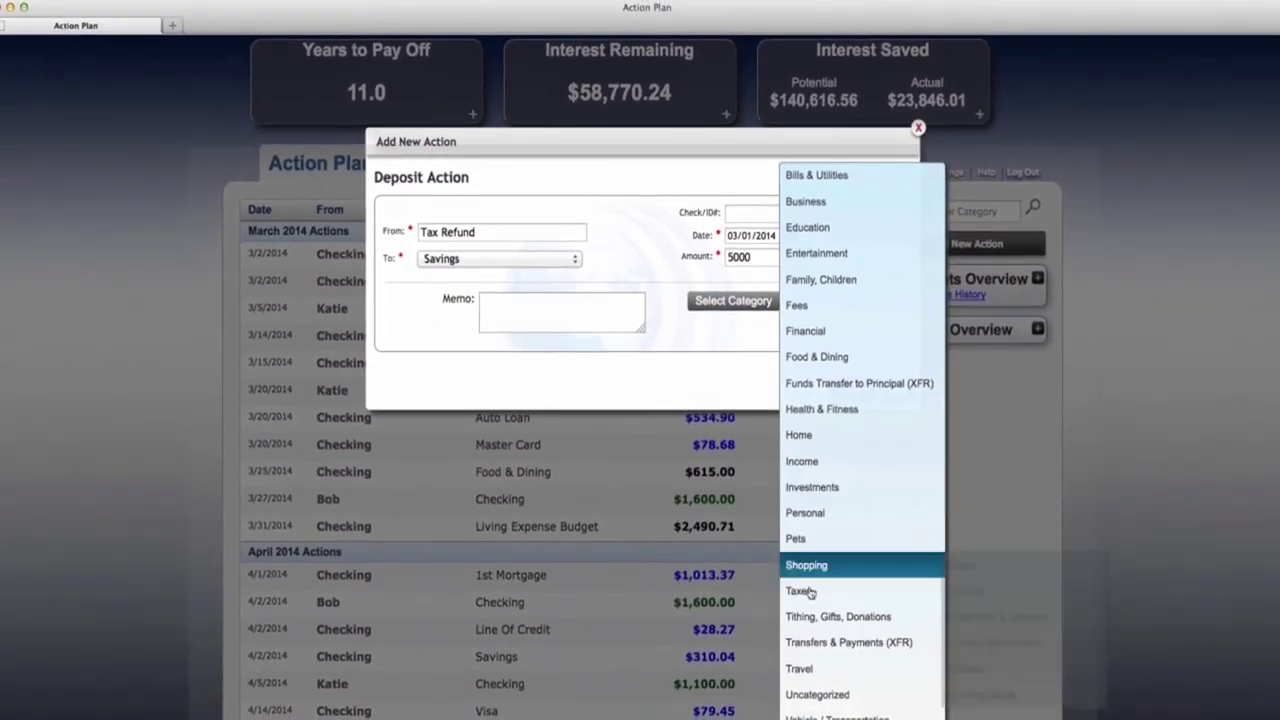
click(811, 593)
click(894, 386)
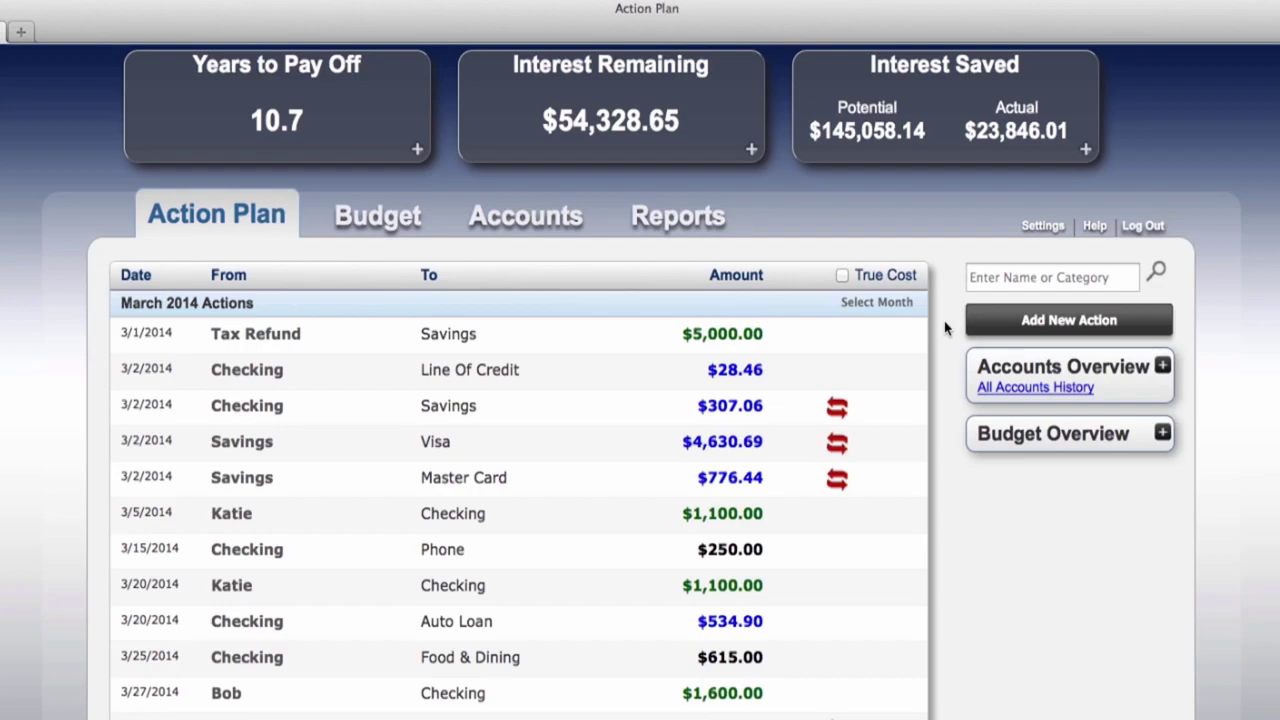
click(985, 325)
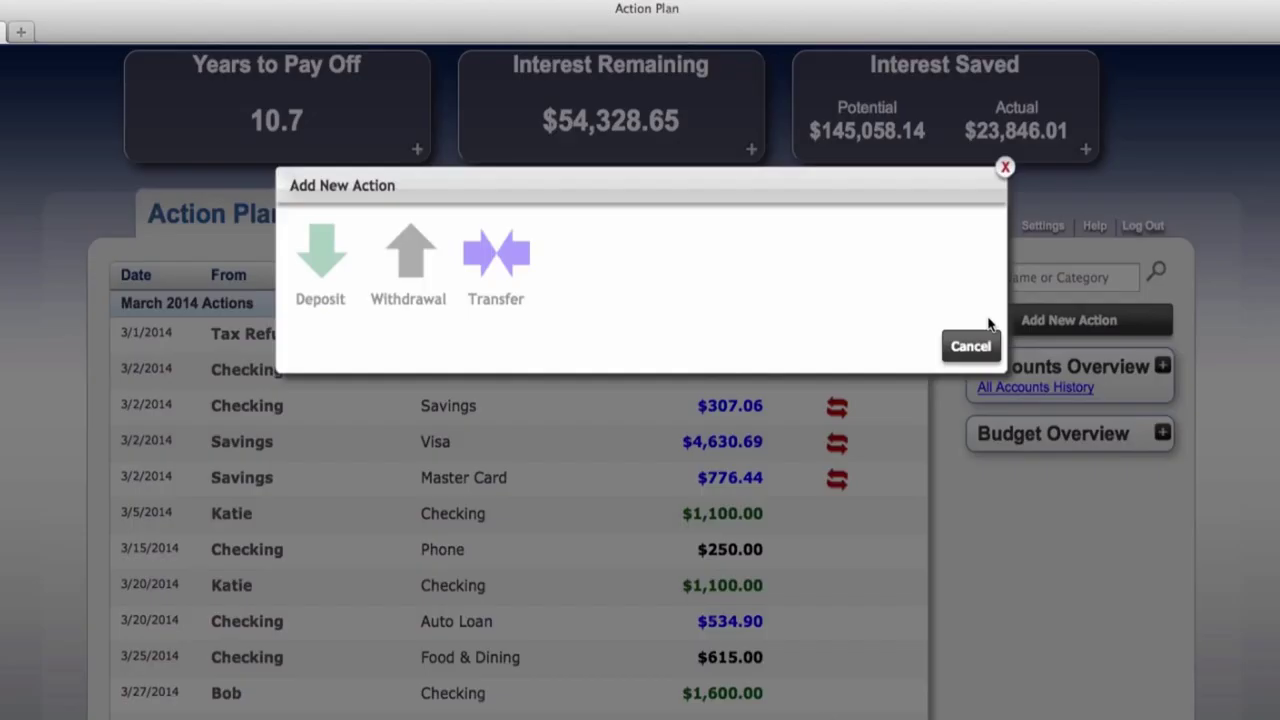
Step: Add a $950 TV withdrawal from Savings categorised as Shopping, then show True Cost
click(407, 305)
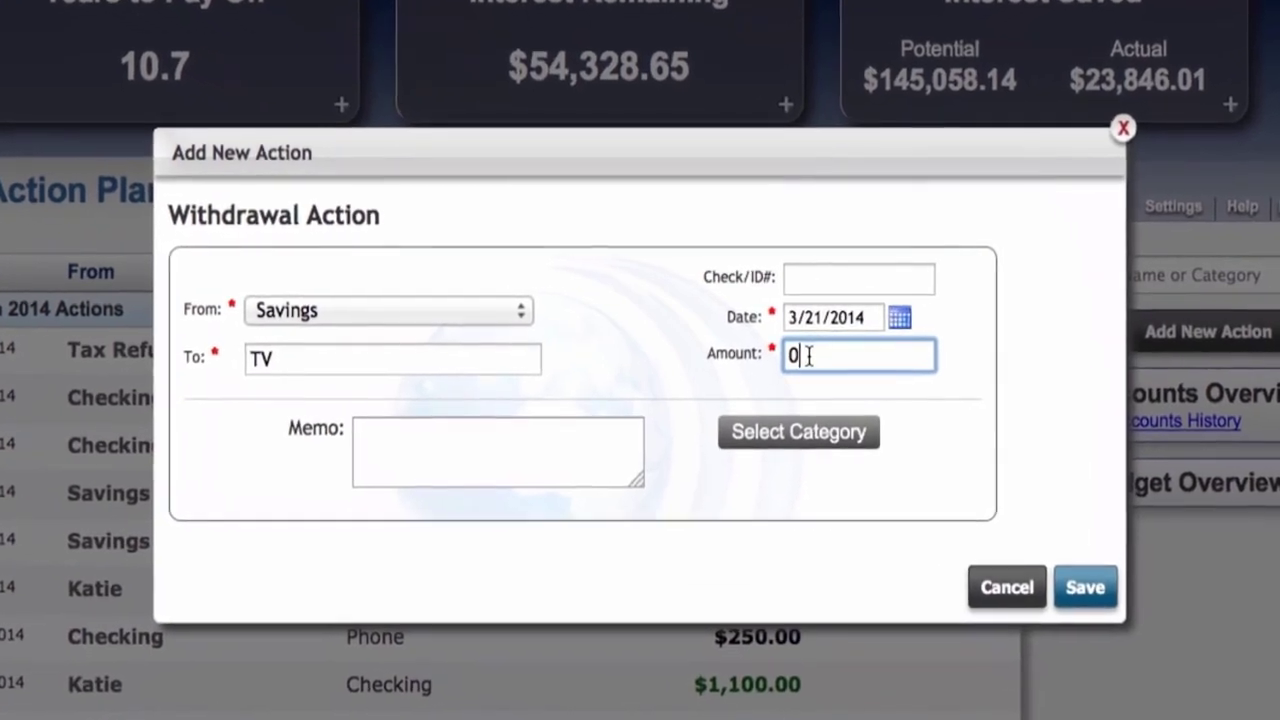
key(BackSpace)
text(950)
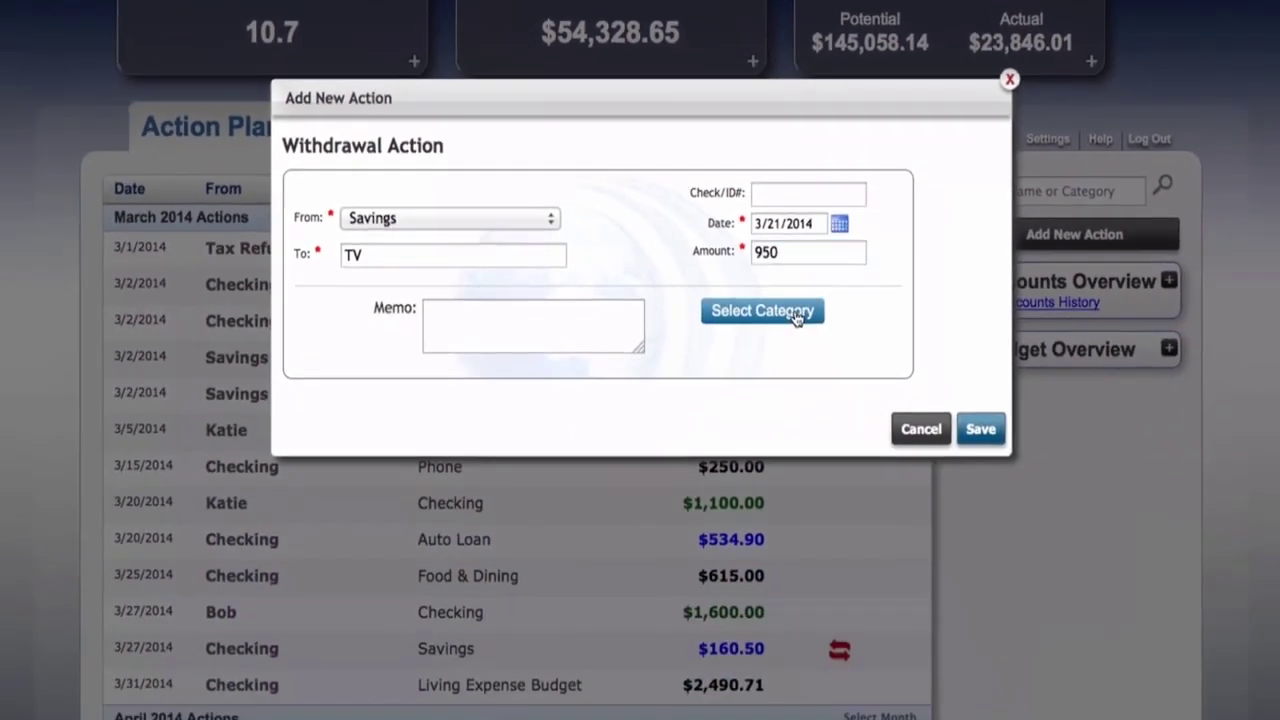
click(781, 372)
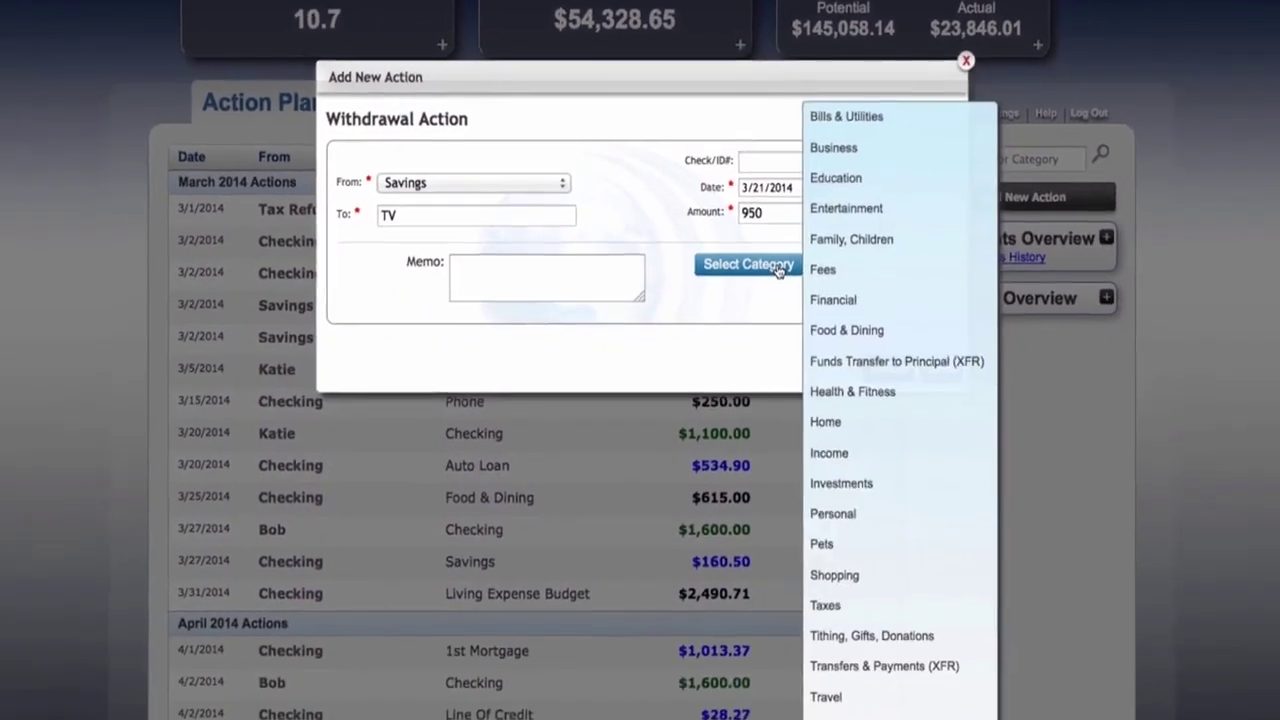
mouse_move(920, 719)
click(850, 565)
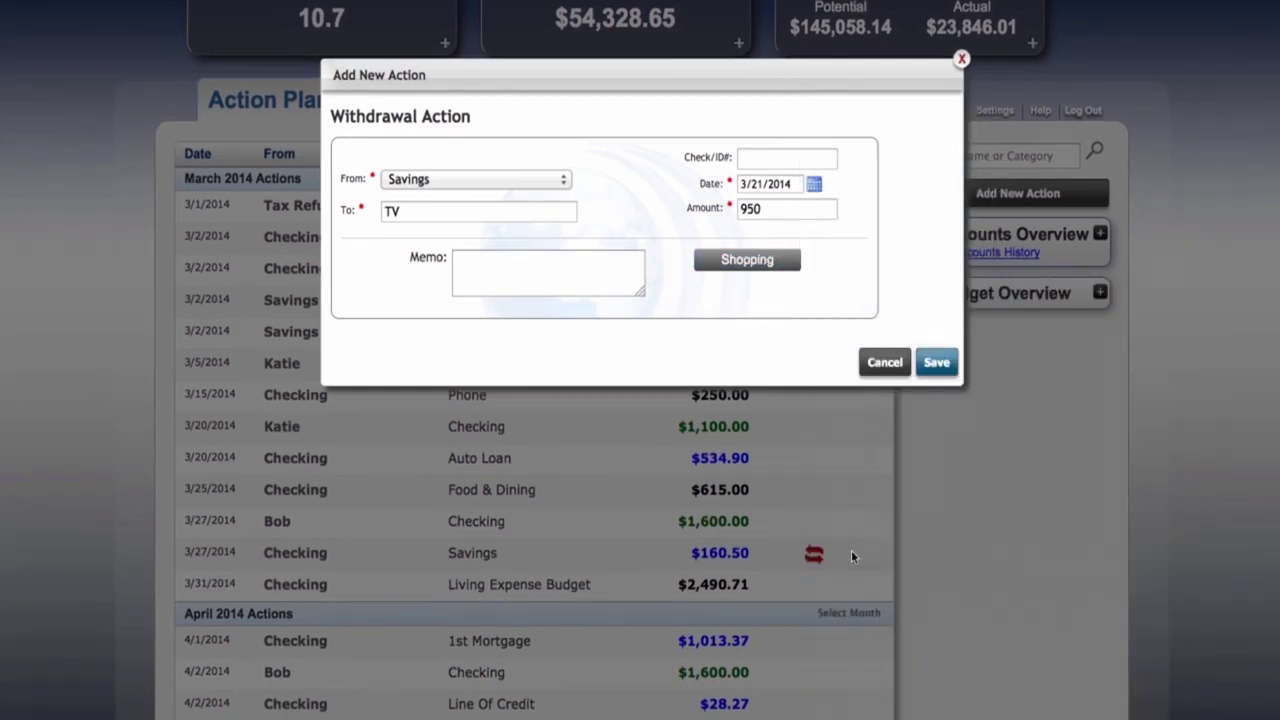
click(937, 363)
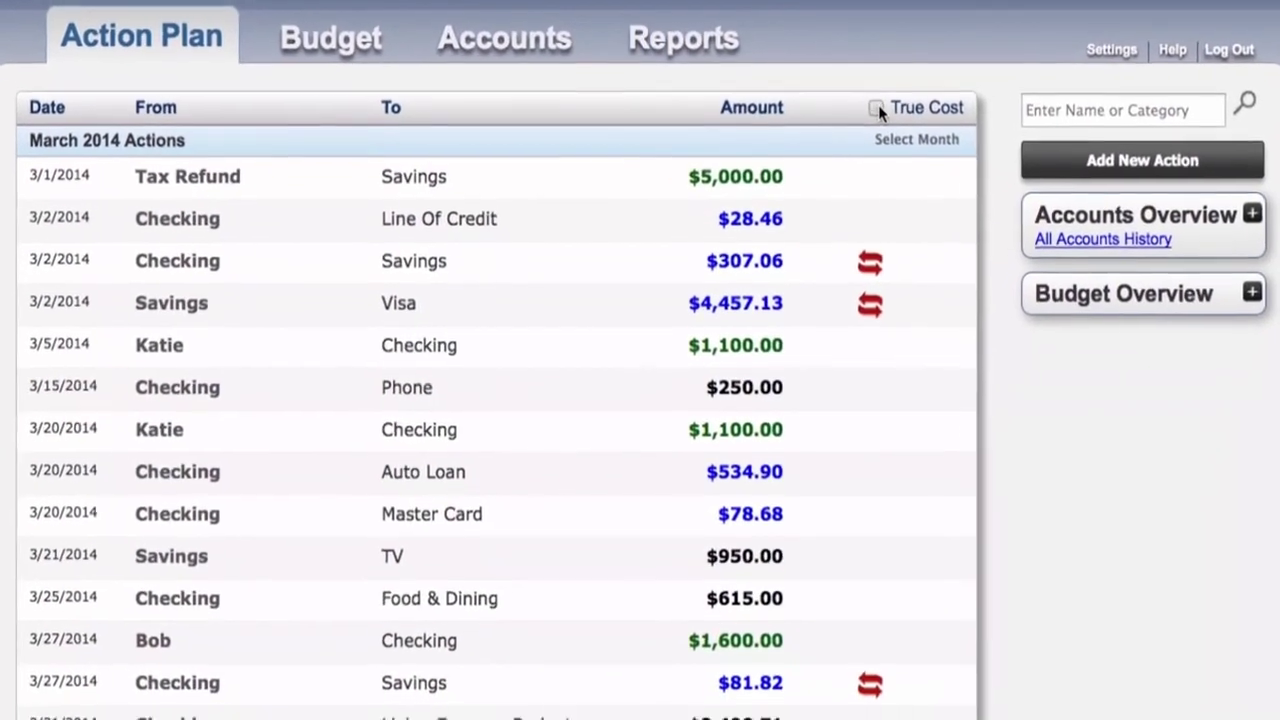
click(850, 232)
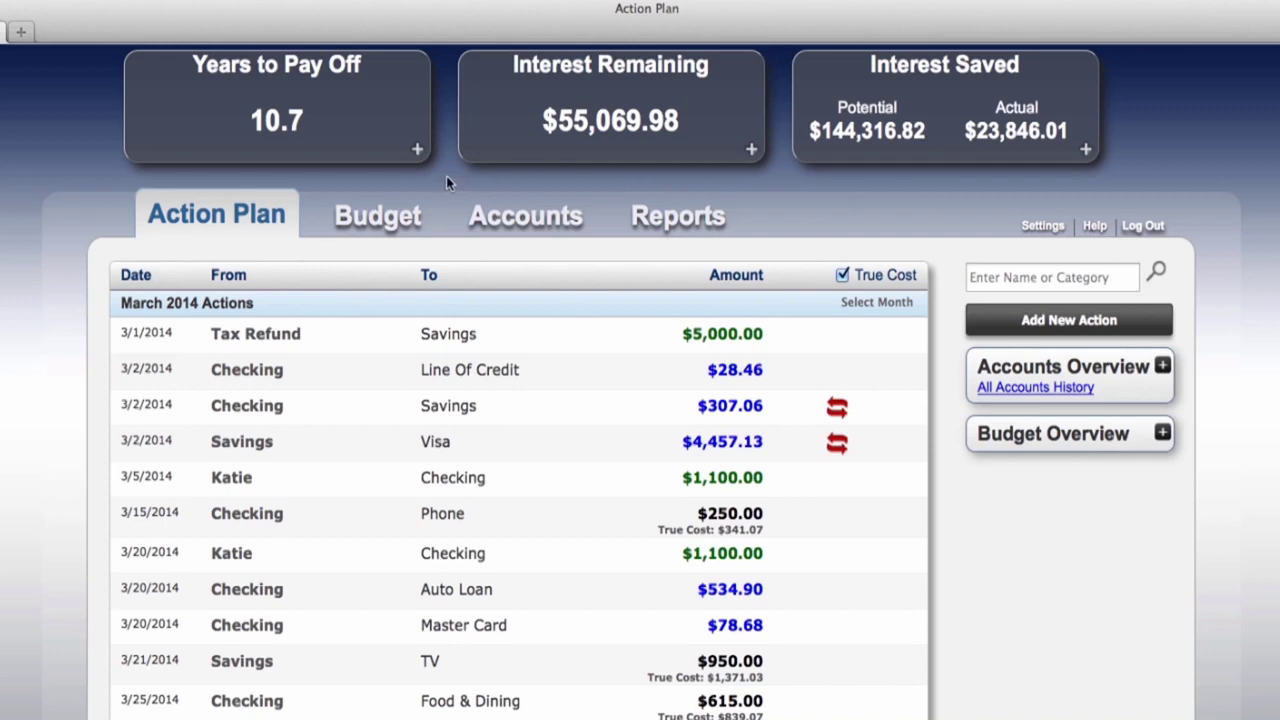
Step: In the Income budget, raise Bob's amount from 1,600.00 to 1,700.00 and save
click(389, 221)
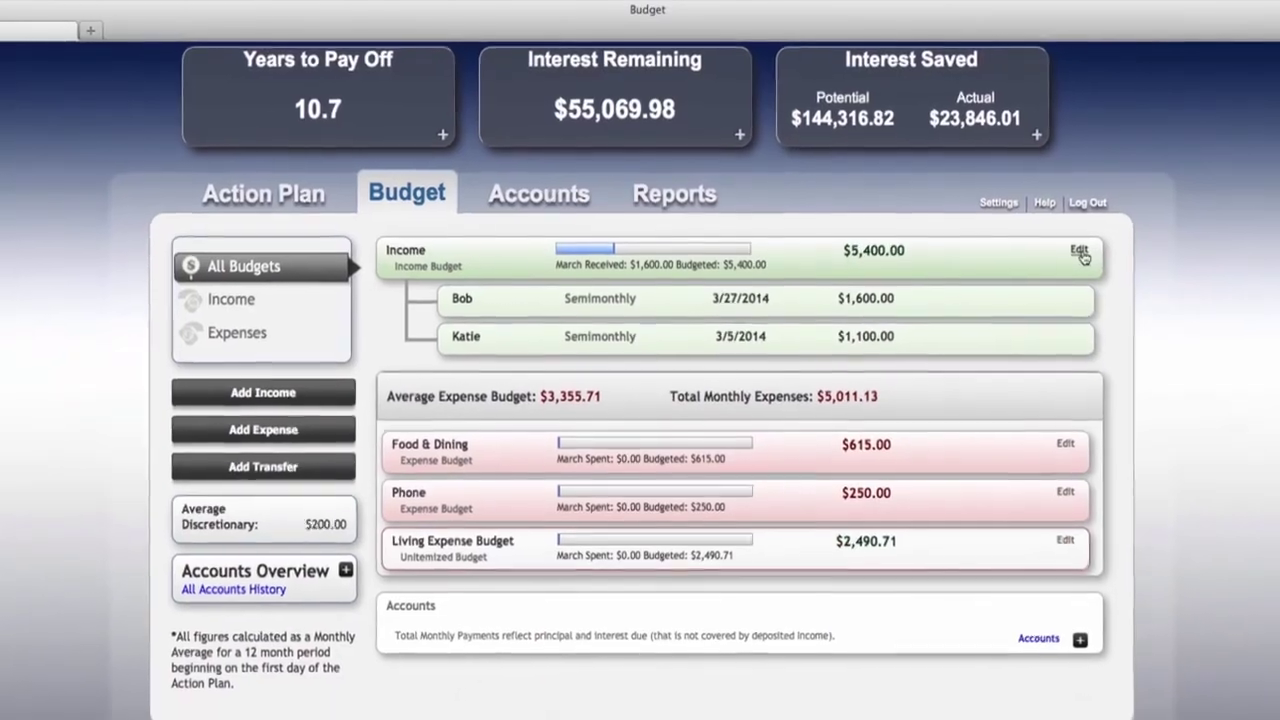
click(1102, 261)
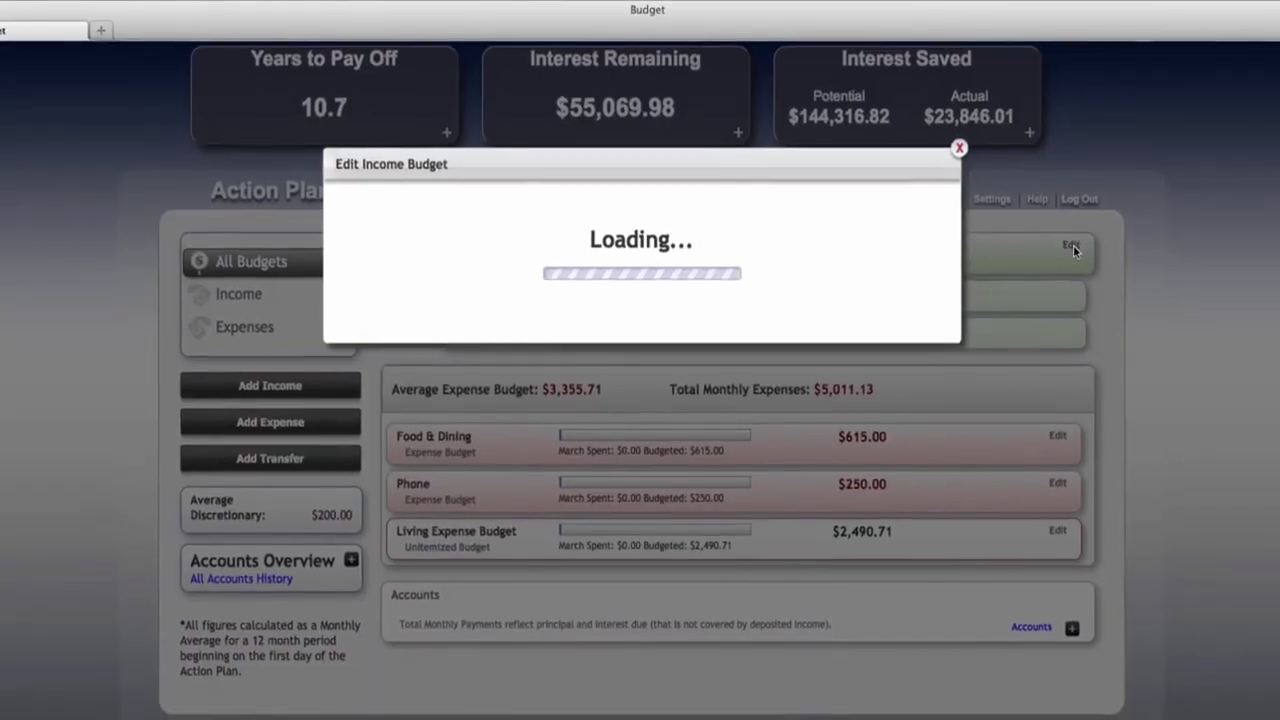
click(737, 362)
key(BackSpace)
text(700.00)
click(932, 700)
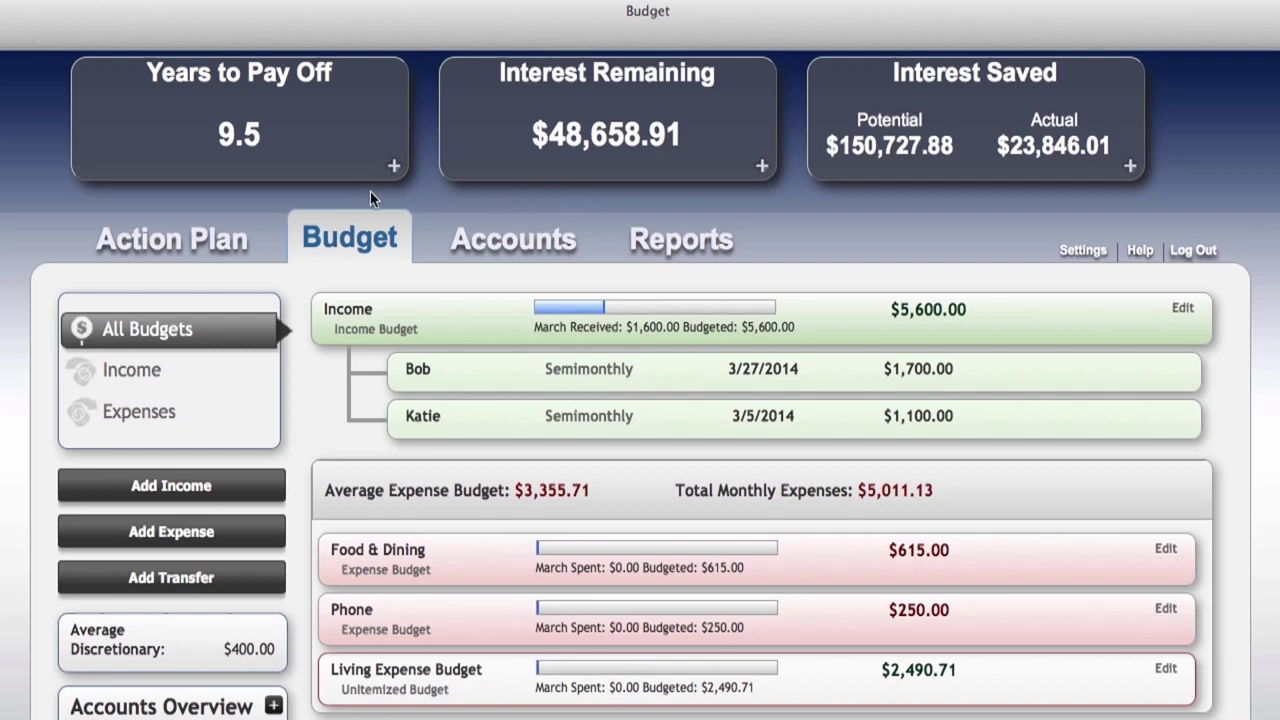
click(191, 244)
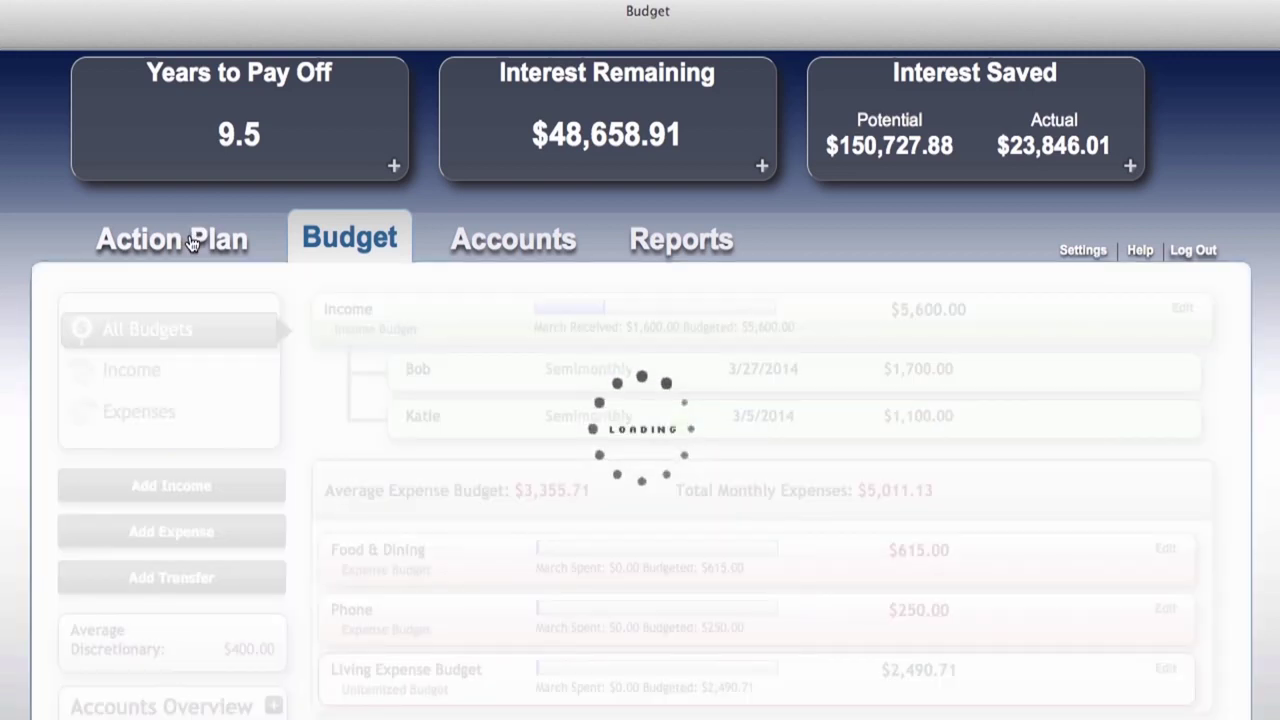